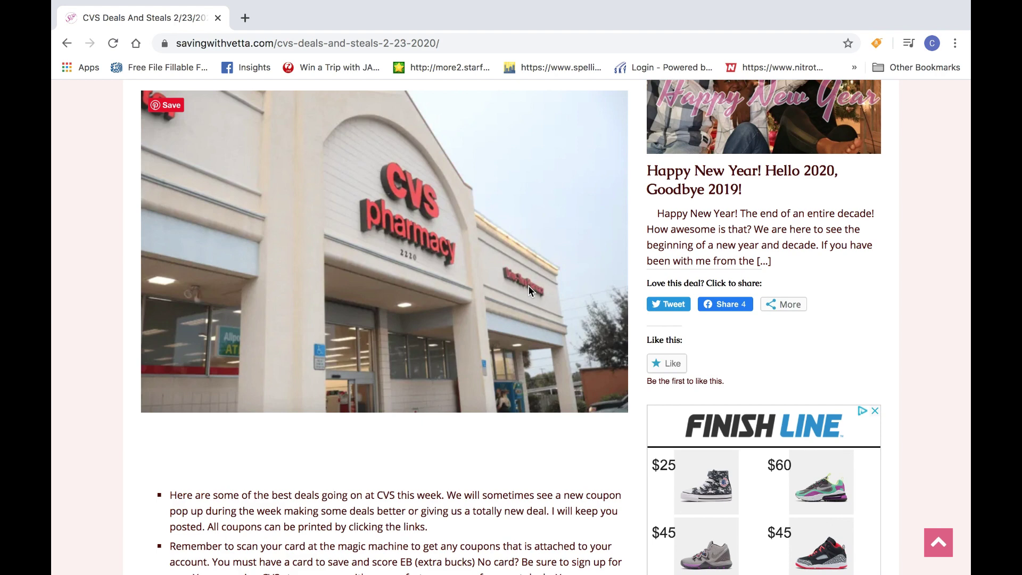
scroll(528, 285, down, 3)
scroll(529, 285, down, 3)
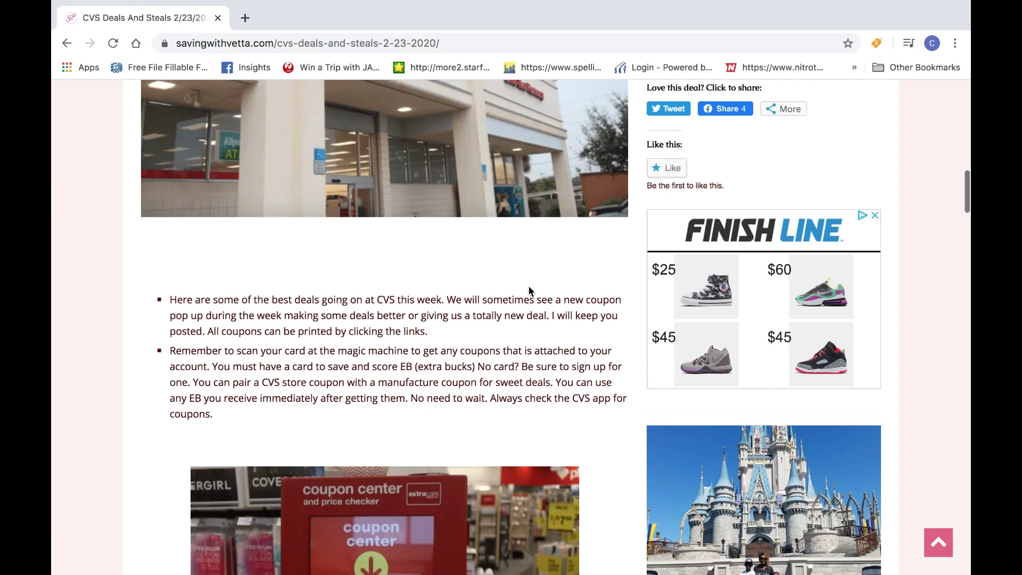
scroll(528, 285, down, 3)
scroll(529, 285, down, 1)
scroll(528, 289, down, 1)
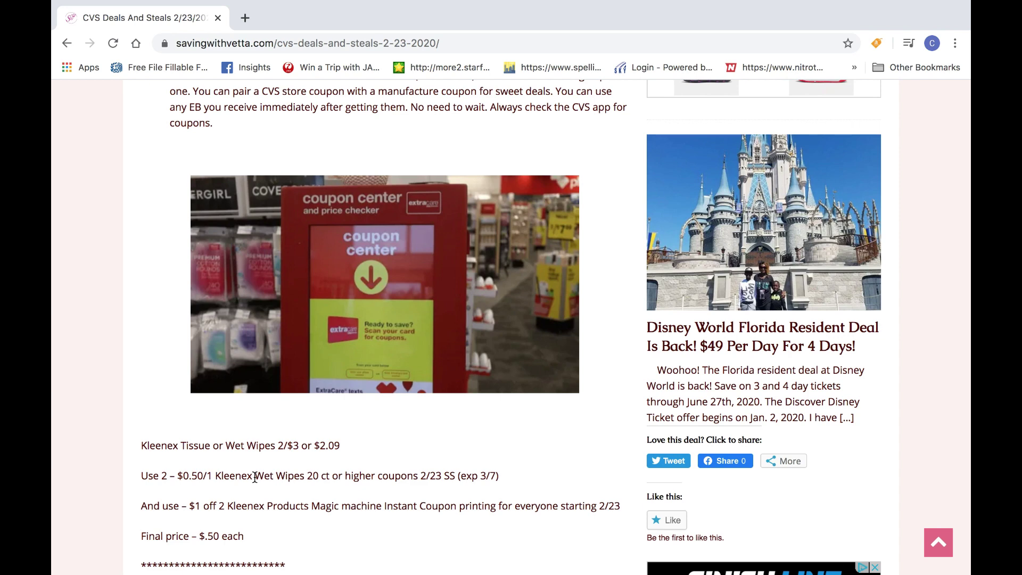
scroll(296, 440, down, 1)
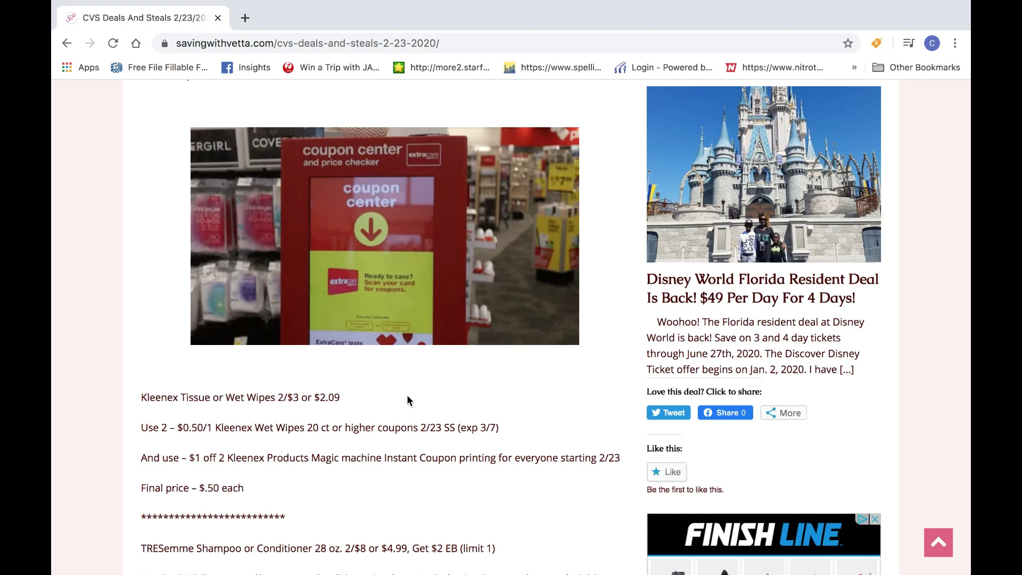
scroll(407, 395, down, 3)
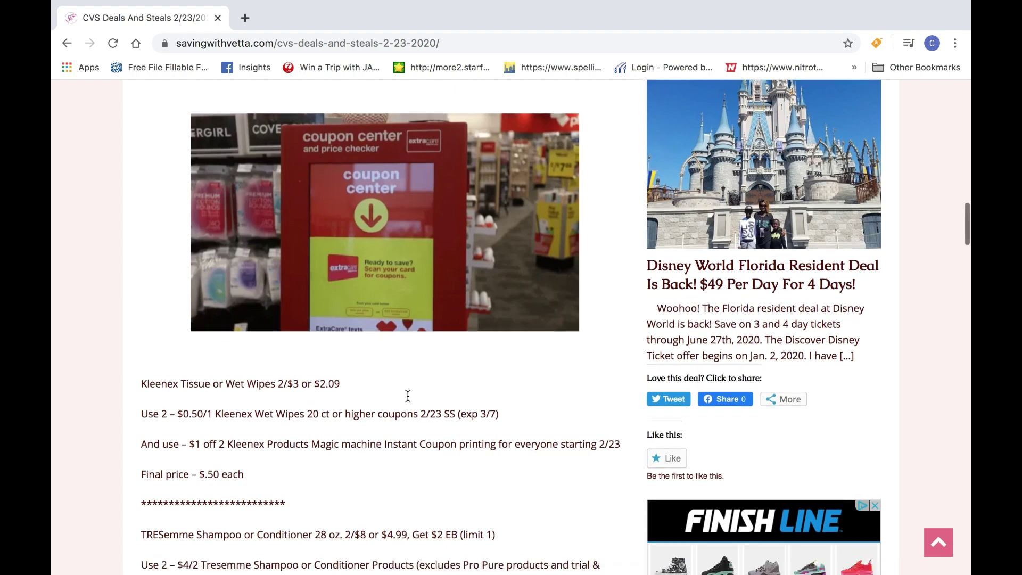
scroll(407, 394, down, 2)
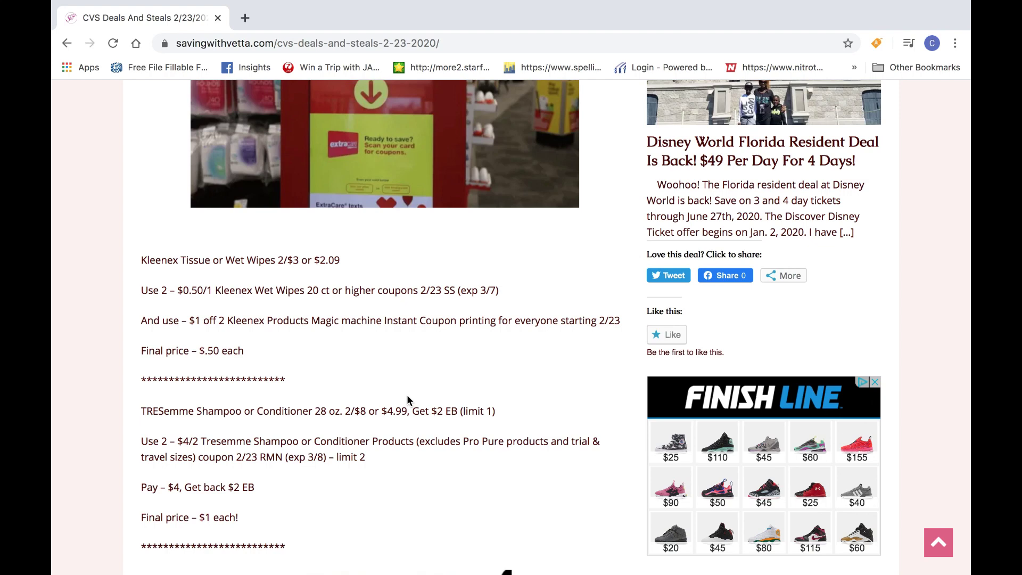
scroll(406, 395, down, 5)
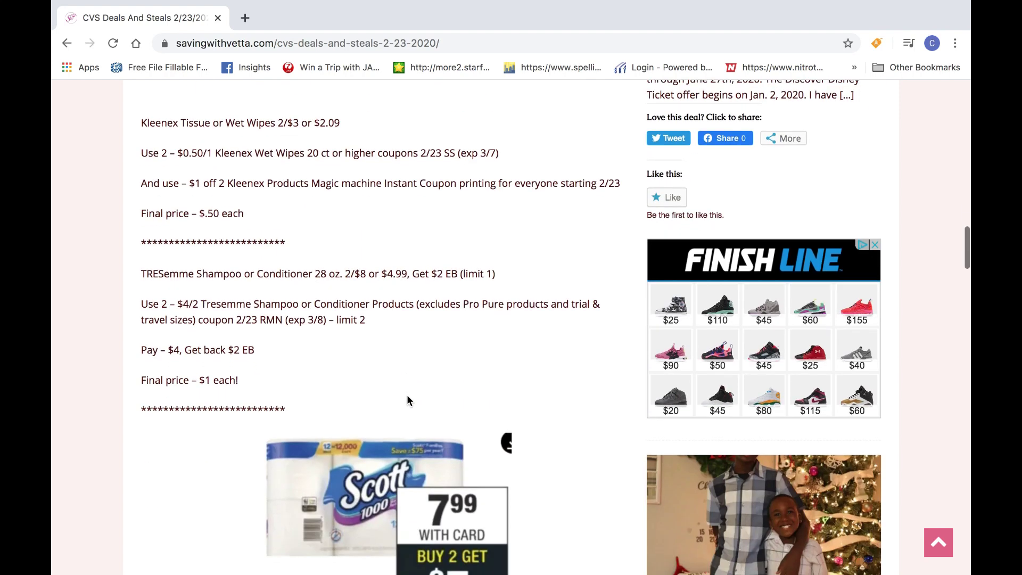
scroll(407, 395, down, 5)
scroll(407, 394, down, 3)
scroll(407, 394, down, 1)
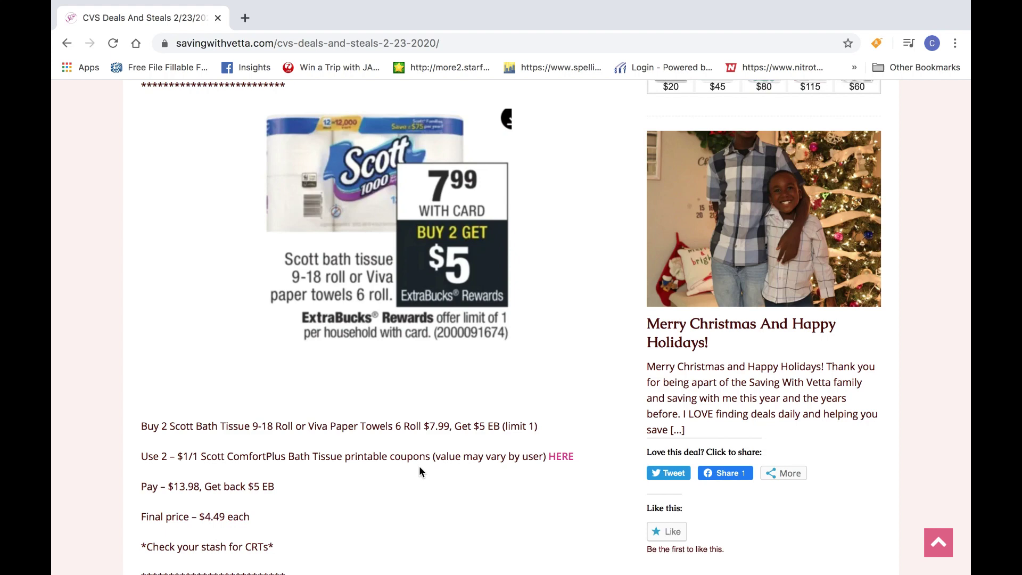
scroll(420, 466, down, 3)
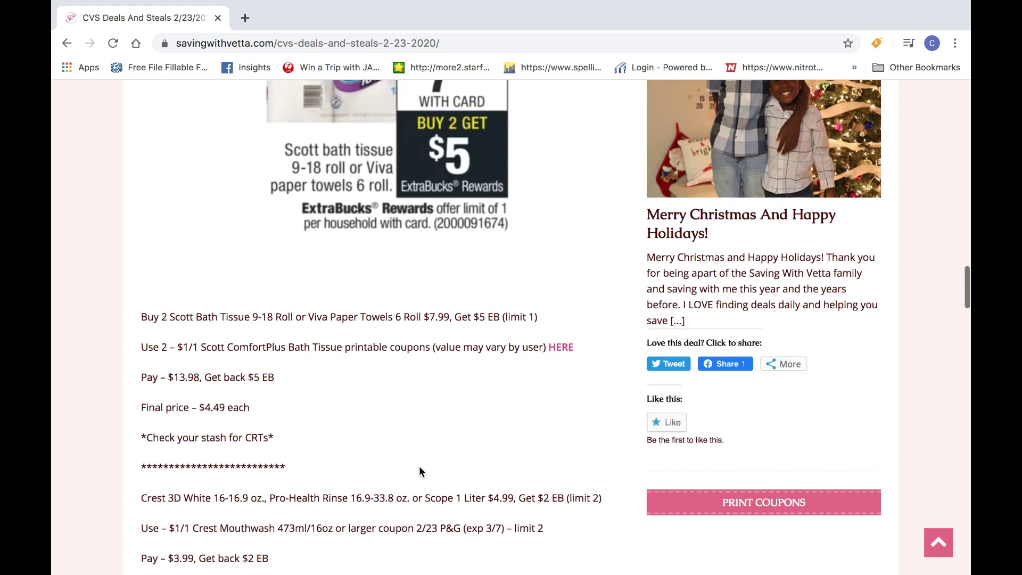
scroll(419, 466, down, 2)
scroll(419, 466, down, 1)
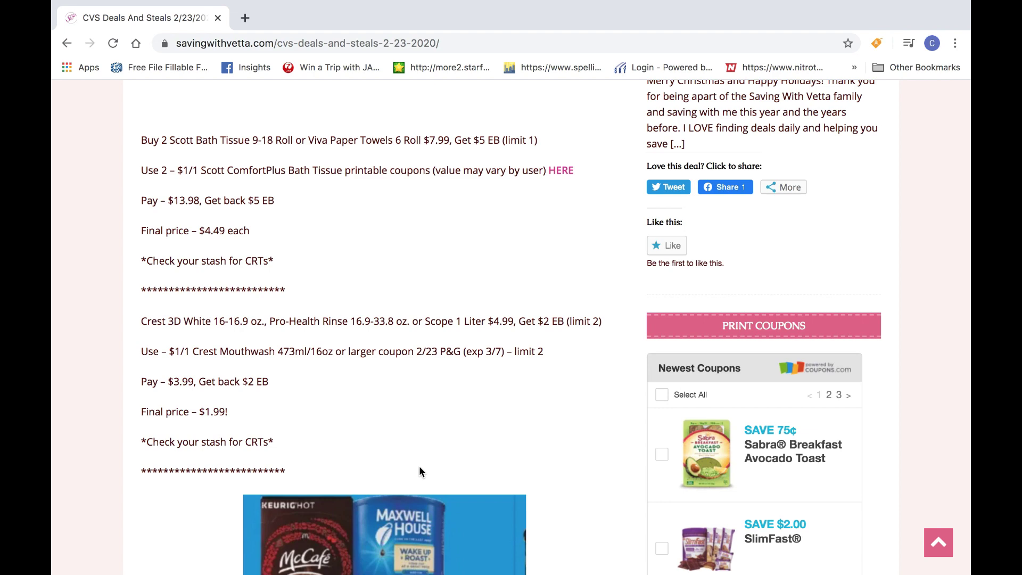
scroll(419, 466, down, 4)
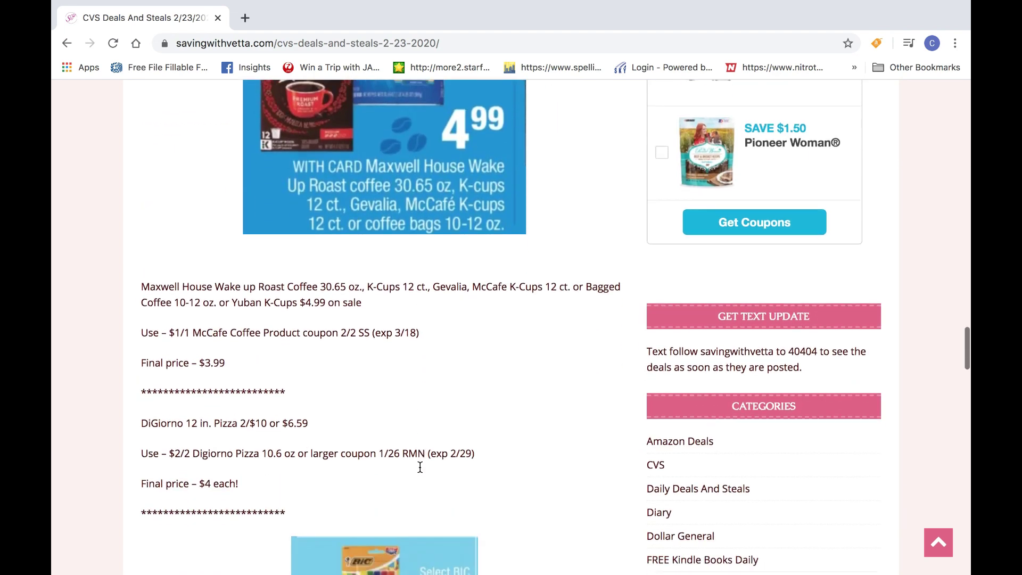
scroll(420, 467, down, 1)
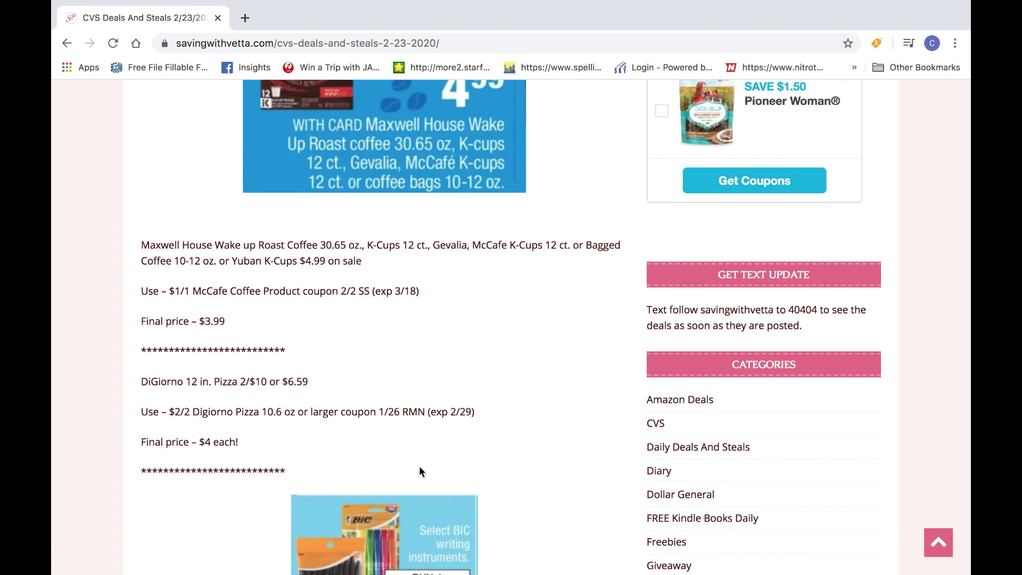
scroll(420, 472, down, 3)
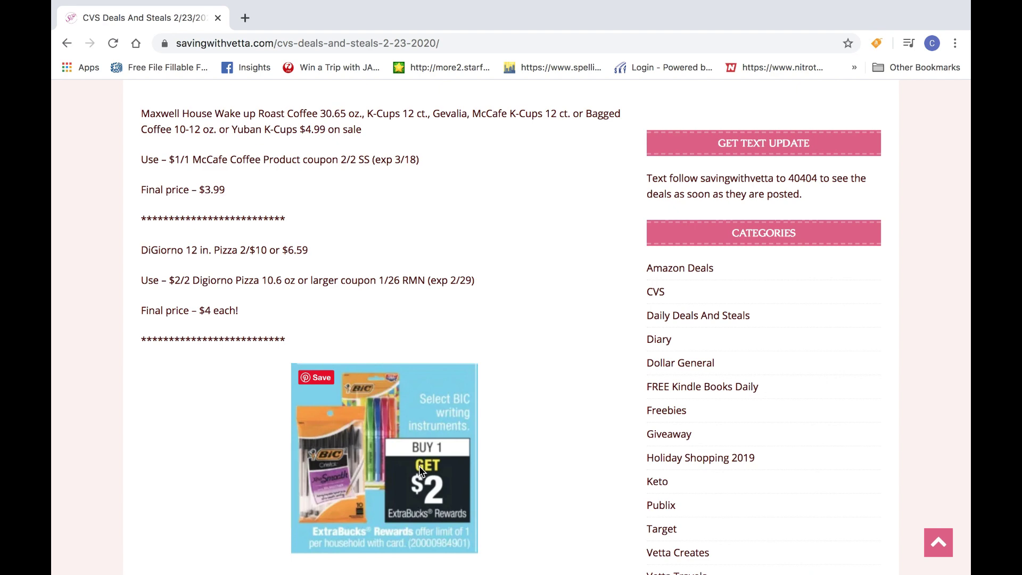
scroll(421, 471, down, 3)
scroll(420, 472, down, 2)
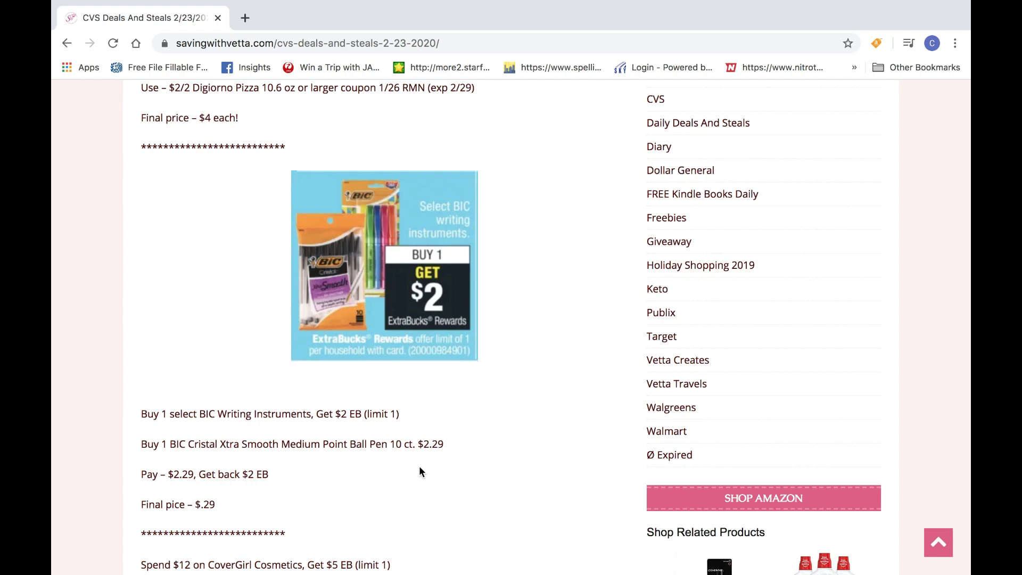
scroll(420, 466, down, 3)
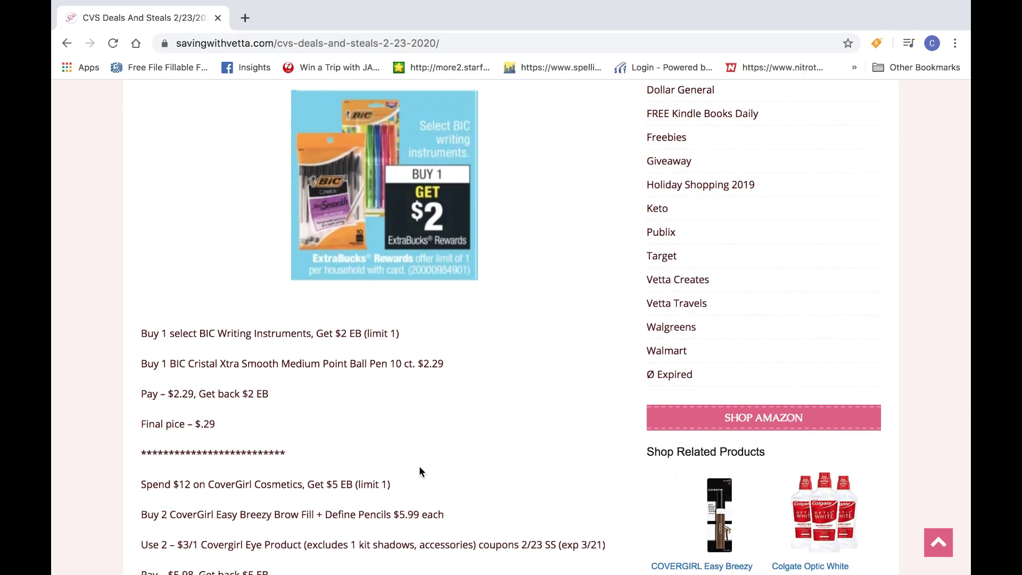
scroll(420, 466, down, 2)
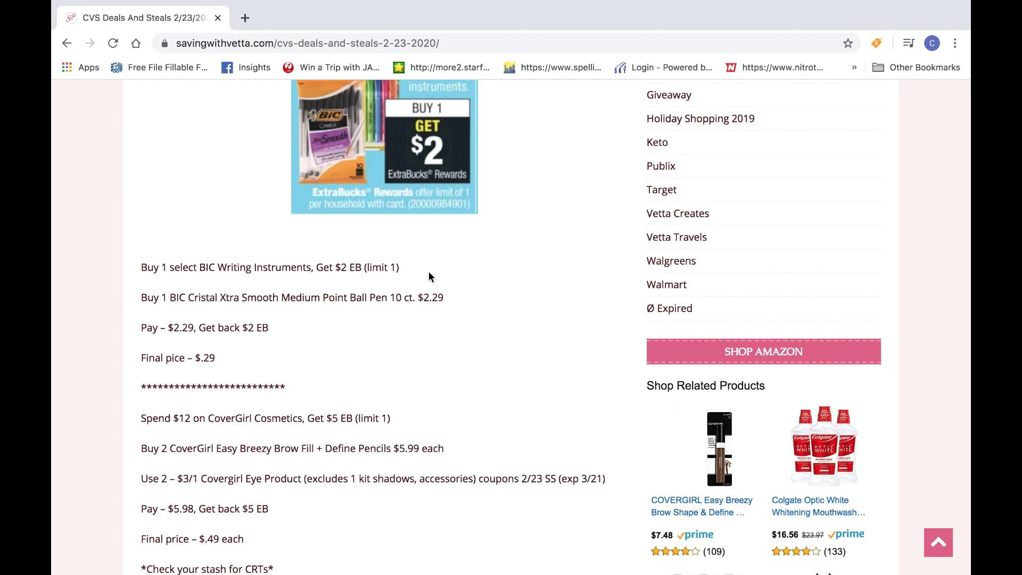
scroll(429, 271, down, 5)
scroll(429, 271, down, 5)
scroll(429, 271, down, 3)
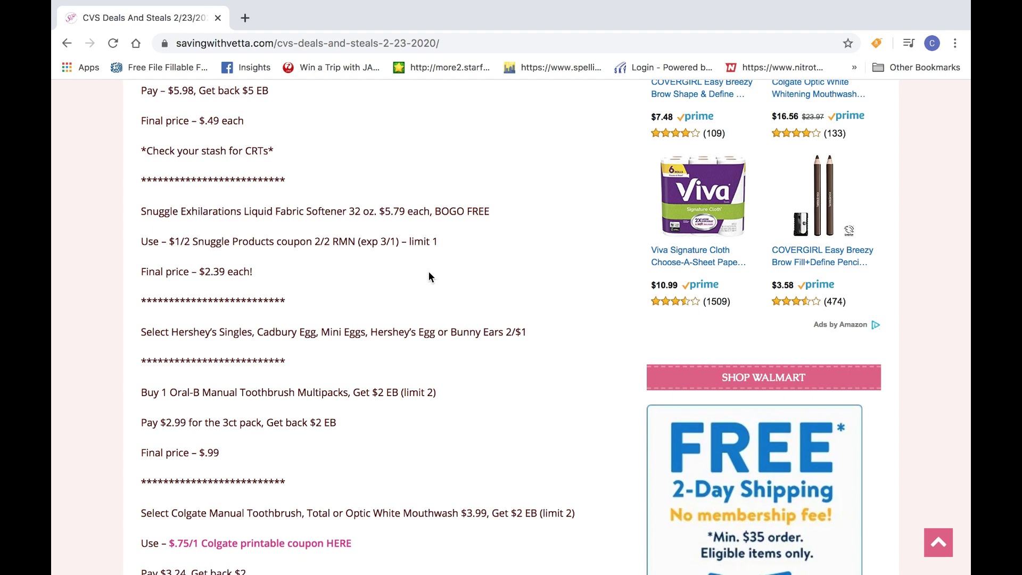
scroll(429, 270, down, 2)
scroll(429, 271, down, 1)
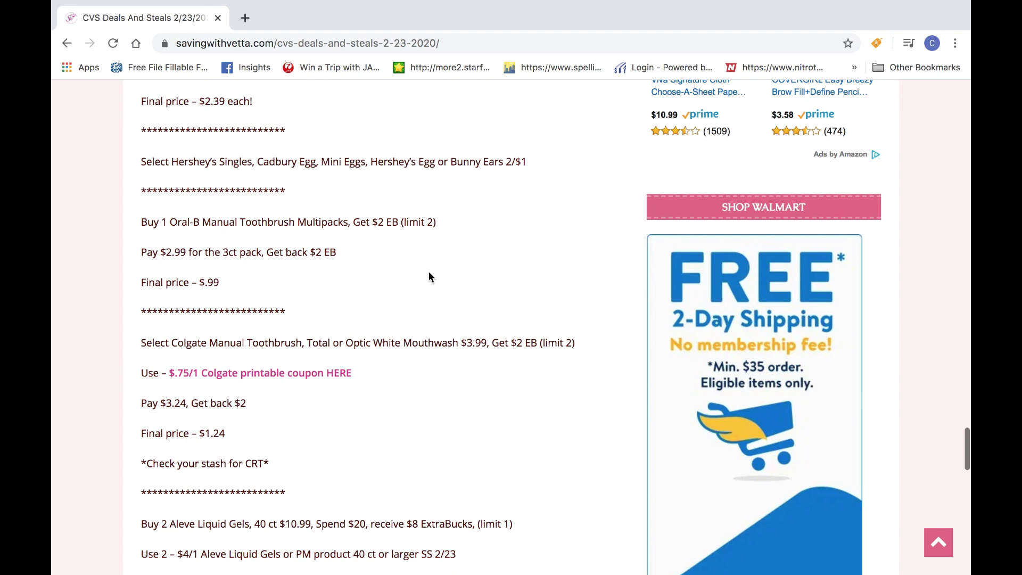
scroll(429, 278, down, 1)
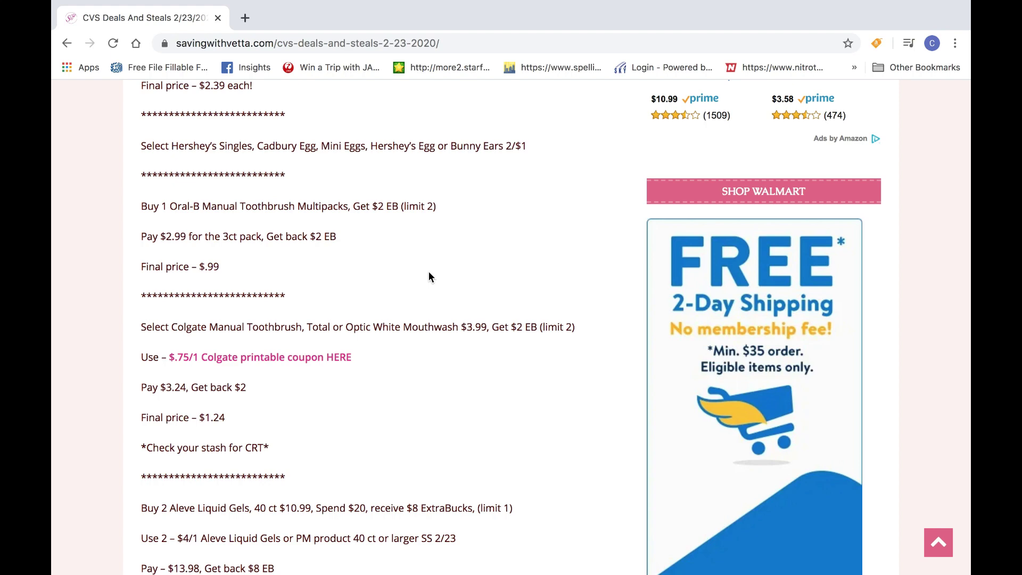
scroll(429, 270, down, 3)
scroll(429, 271, down, 2)
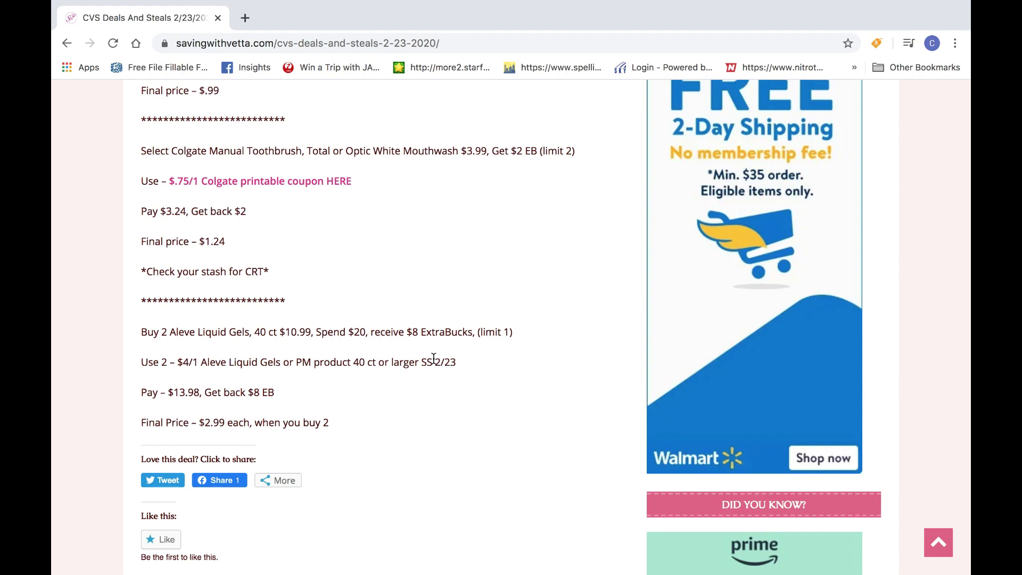
scroll(433, 360, up, 5)
scroll(433, 360, up, 5)
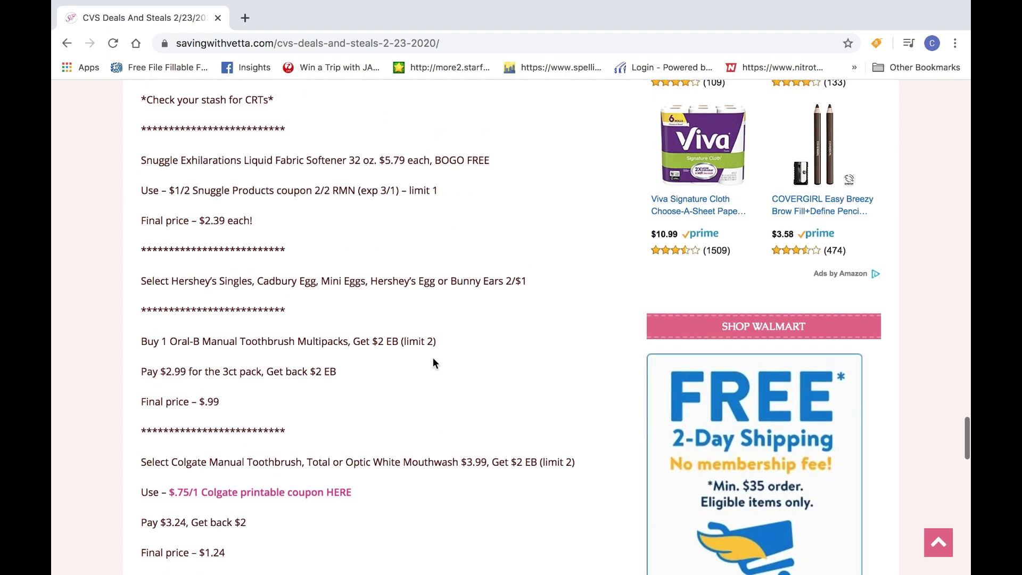